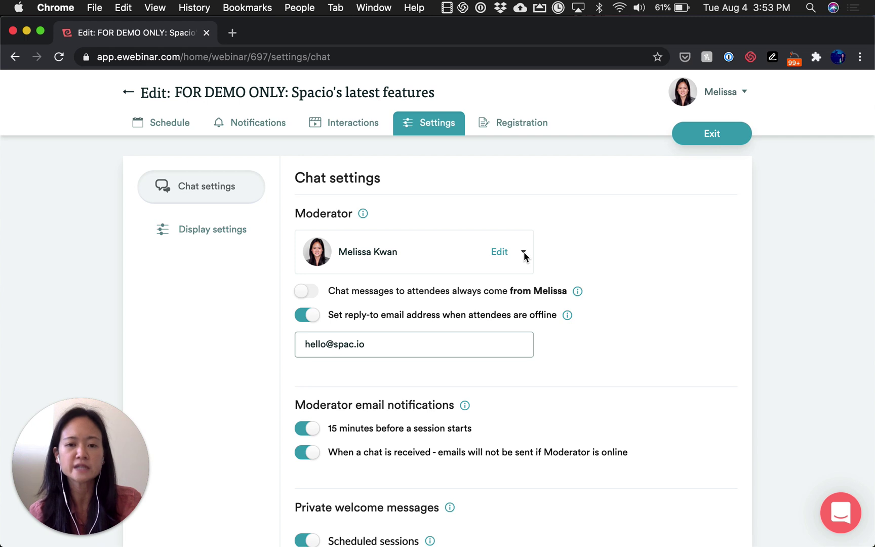
Check which people are available as the webinar's chat moderator.
{"action": "left_click", "coordinate": [524, 253]}
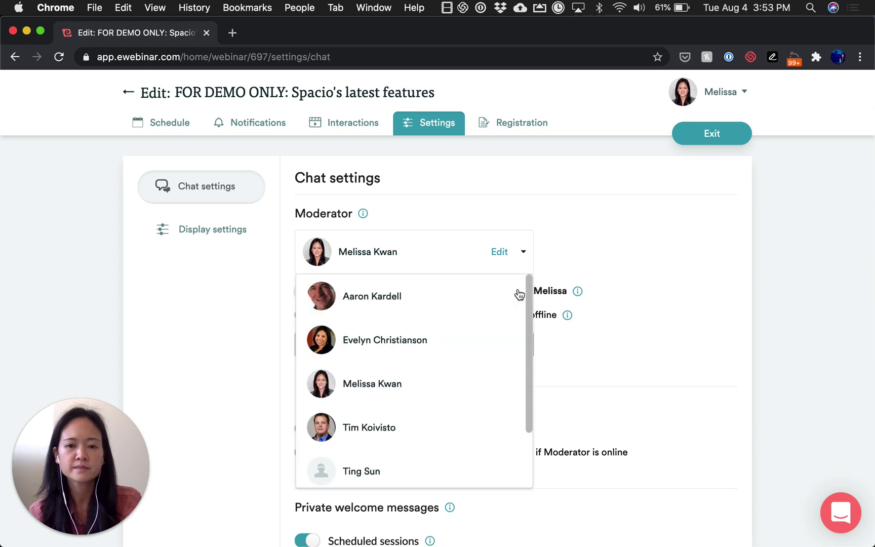
{"action": "left_click", "coordinate": [524, 254]}
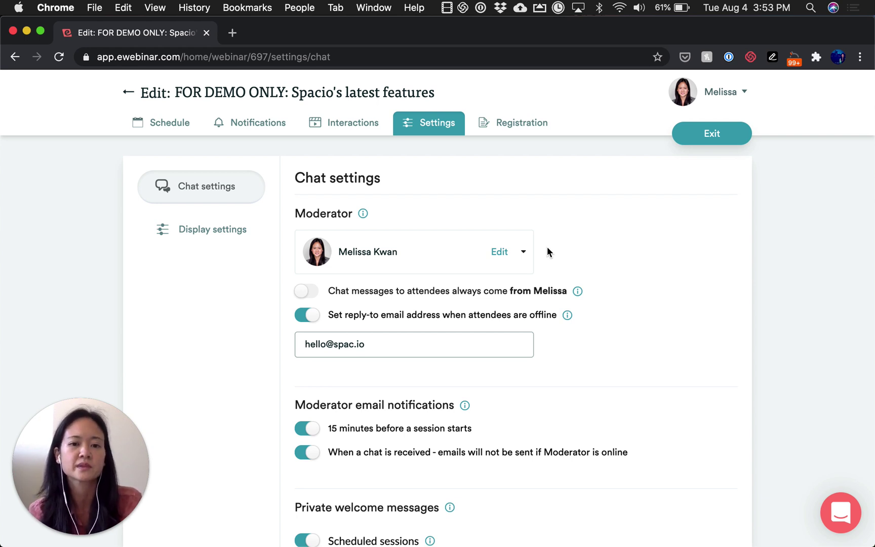
Try toggling the option for chat messages to always come from the moderator and the offline reply-to email address option, restoring both.
{"action": "left_click", "coordinate": [307, 291]}
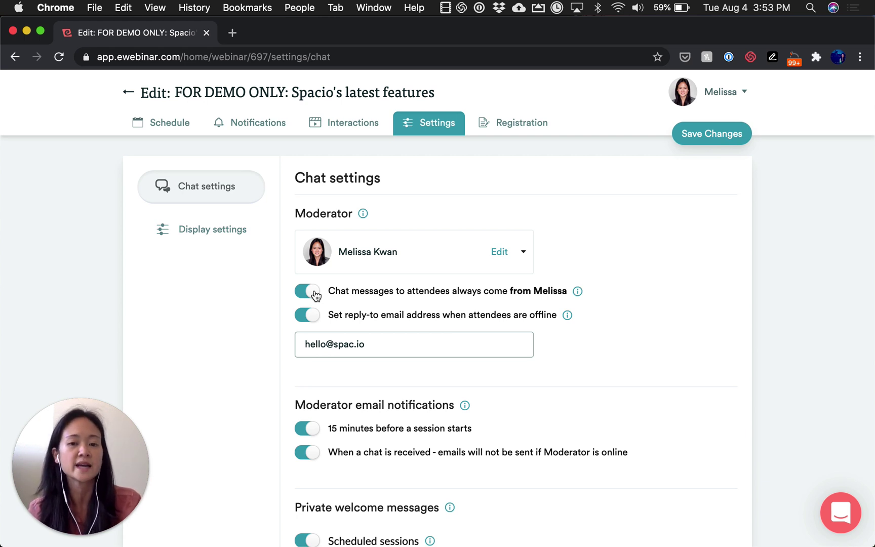
{"action": "left_click", "coordinate": [313, 293]}
{"action": "left_click", "coordinate": [313, 294]}
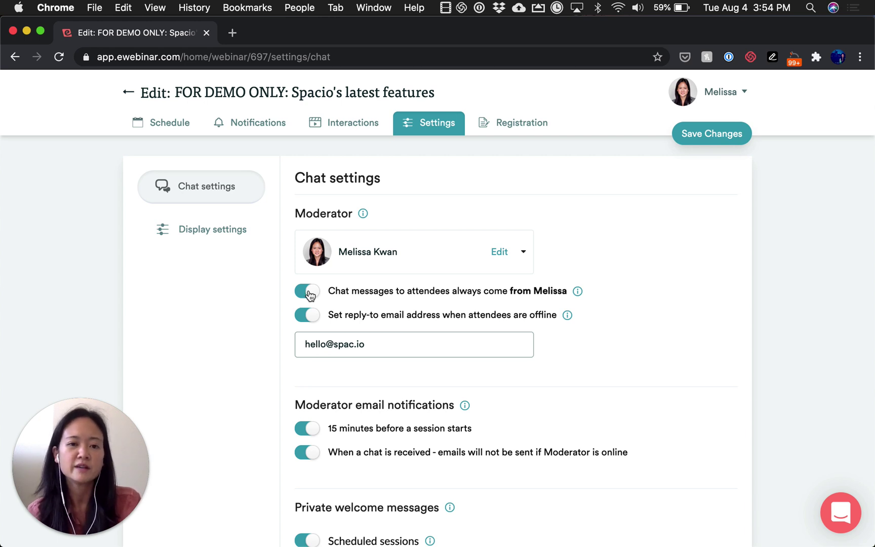
{"action": "left_click", "coordinate": [310, 295]}
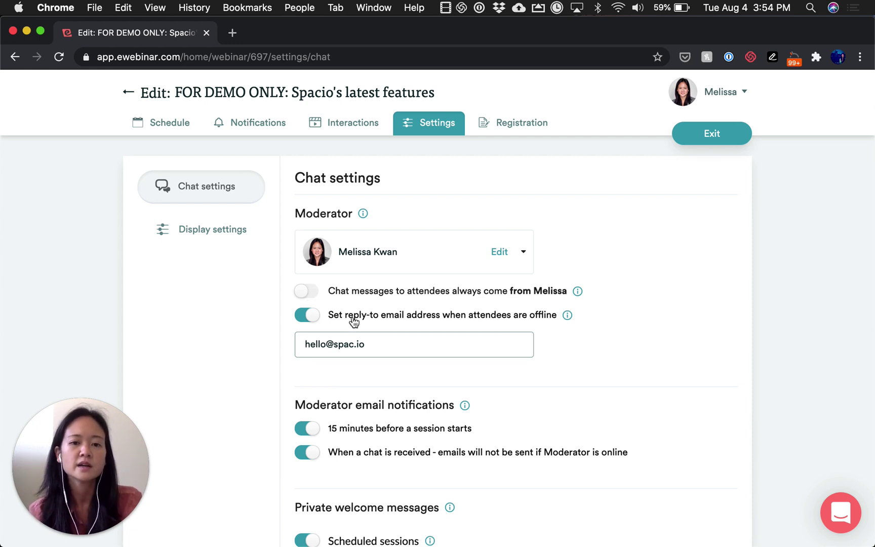
{"action": "left_click", "coordinate": [313, 319]}
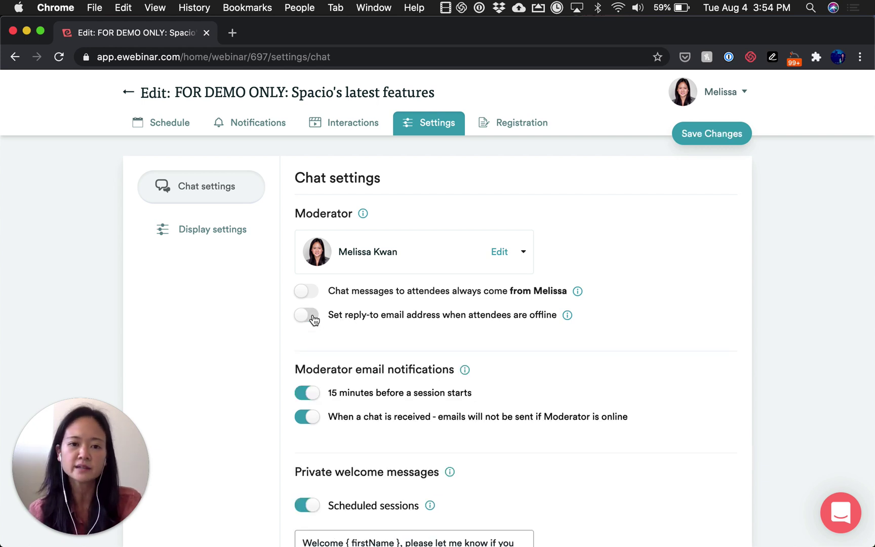
{"action": "left_click", "coordinate": [313, 319]}
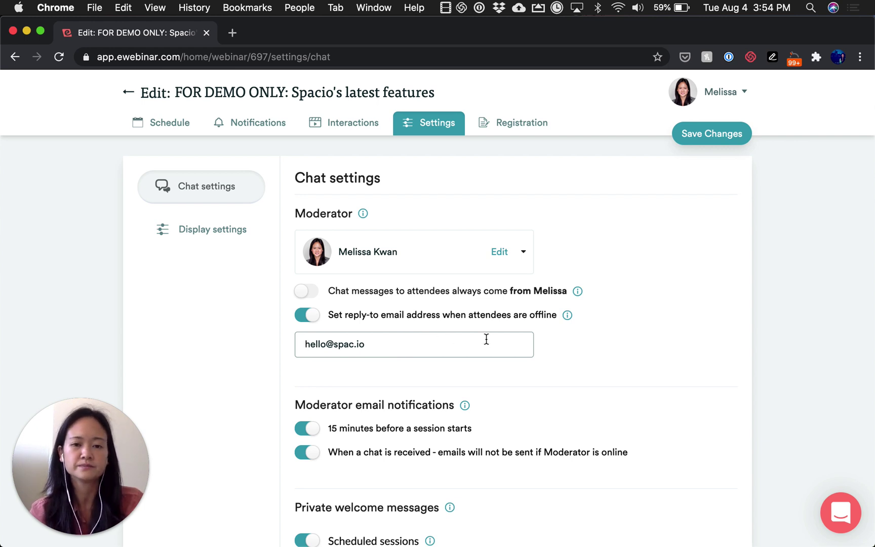
Review the moderator email notifications, the private welcome messages for scheduled, just in time and replay sessions, and the autoresponder.
{"action": "scroll", "coordinate": [552, 358], "scroll_direction": "down", "scroll_amount": 3}
{"action": "scroll", "coordinate": [552, 359], "scroll_direction": "down", "scroll_amount": 2}
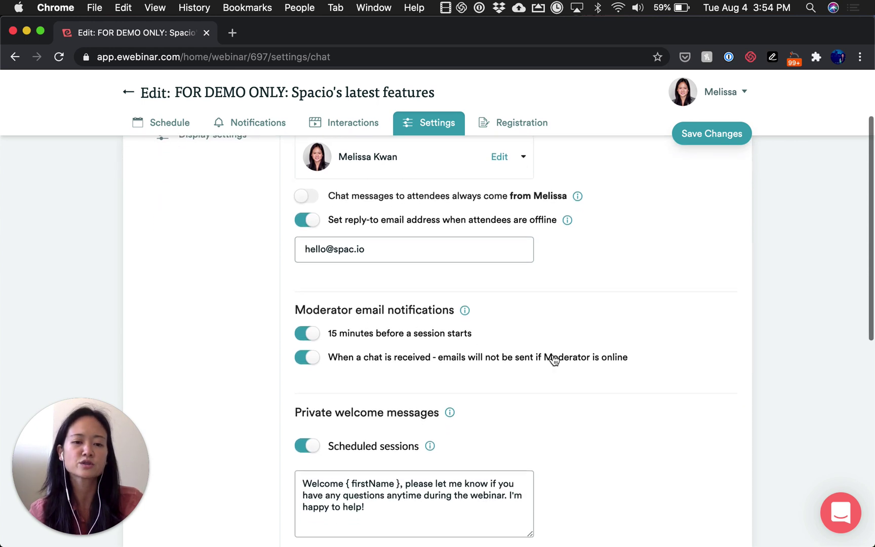
{"action": "scroll", "coordinate": [567, 320], "scroll_direction": "down", "scroll_amount": 1}
{"action": "scroll", "coordinate": [568, 317], "scroll_direction": "down", "scroll_amount": 1}
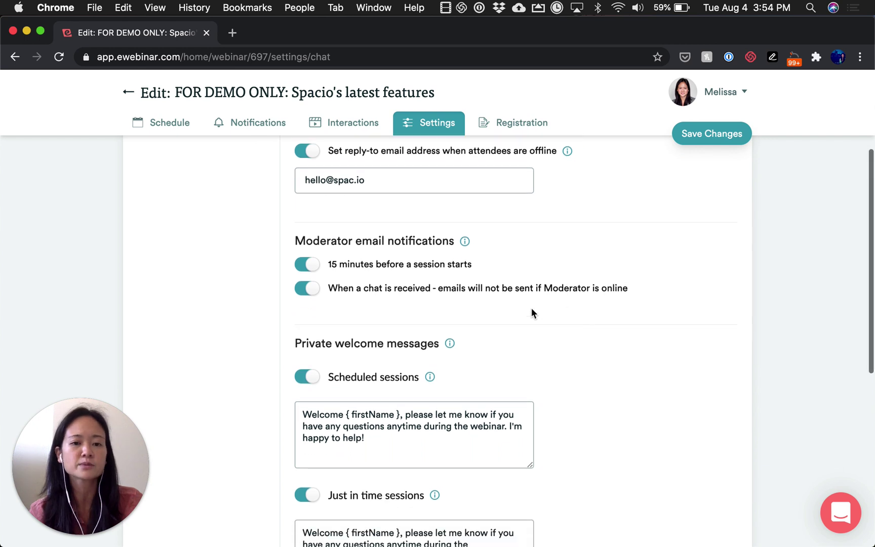
{"action": "scroll", "coordinate": [536, 299], "scroll_direction": "down", "scroll_amount": 4}
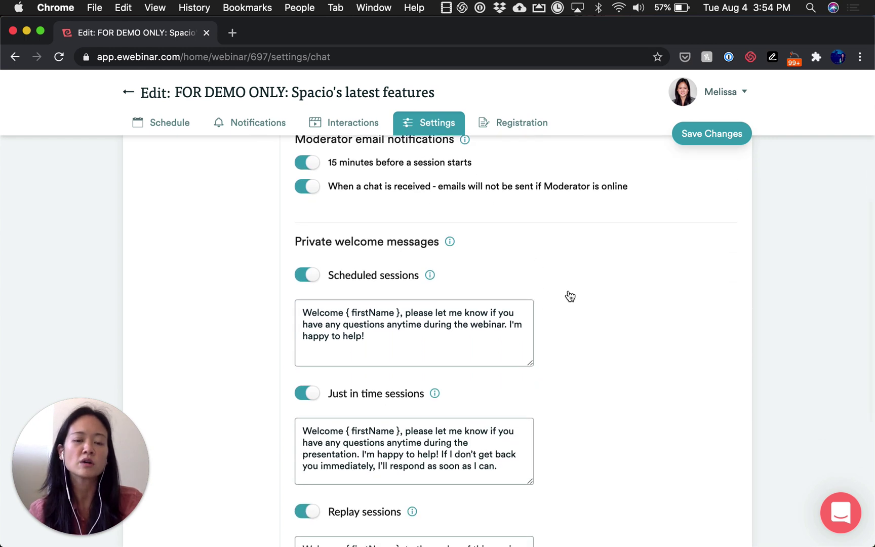
{"action": "scroll", "coordinate": [568, 293], "scroll_direction": "down", "scroll_amount": 3}
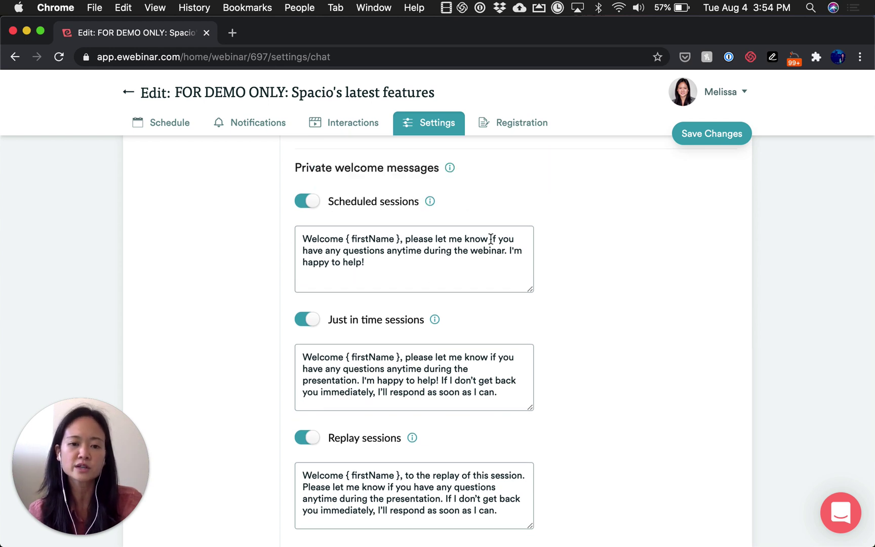
{"action": "scroll", "coordinate": [572, 243], "scroll_direction": "down", "scroll_amount": 1}
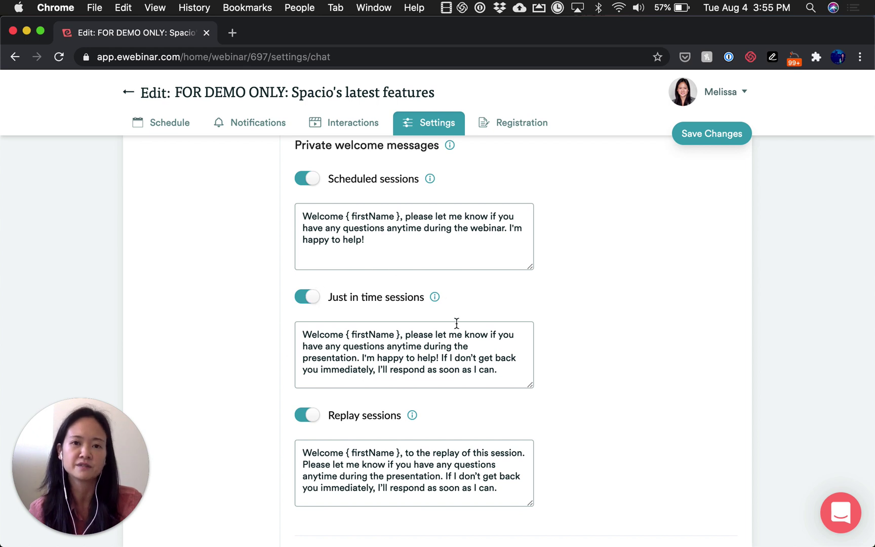
{"action": "scroll", "coordinate": [580, 319], "scroll_direction": "down", "scroll_amount": 1}
{"action": "scroll", "coordinate": [579, 315], "scroll_direction": "down", "scroll_amount": 1}
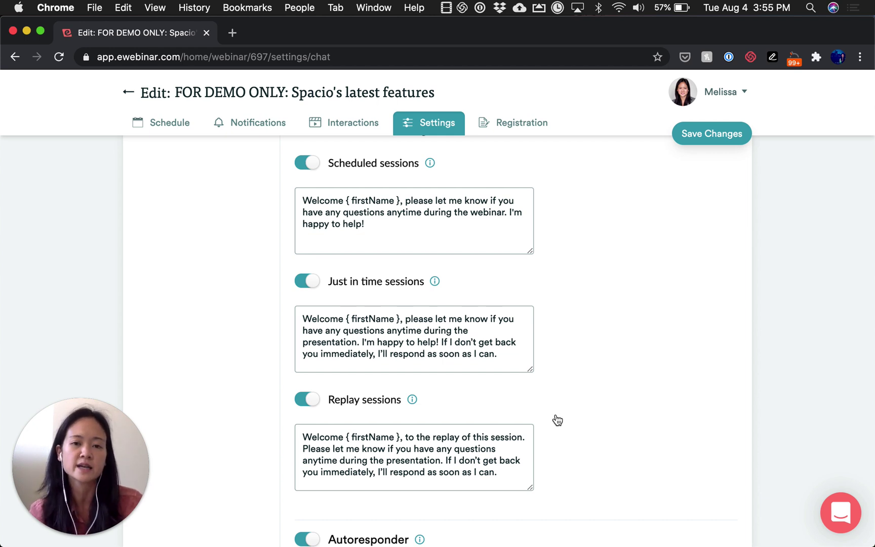
{"action": "scroll", "coordinate": [557, 420], "scroll_direction": "up", "scroll_amount": 1}
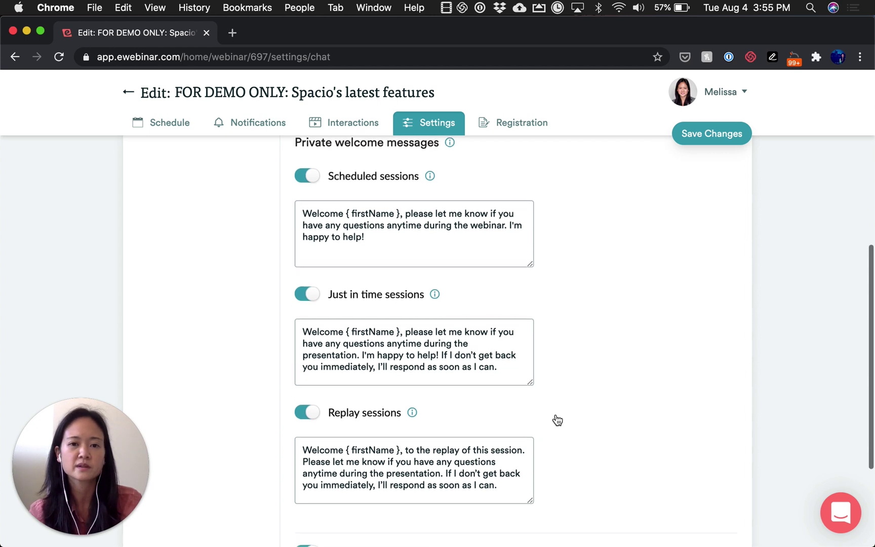
{"action": "scroll", "coordinate": [556, 420], "scroll_direction": "down", "scroll_amount": 1}
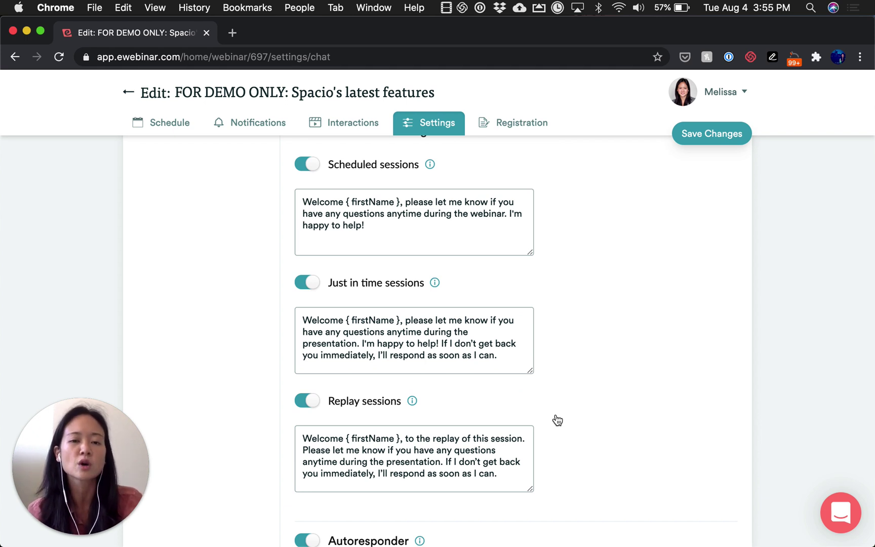
{"action": "scroll", "coordinate": [580, 423], "scroll_direction": "down", "scroll_amount": 2}
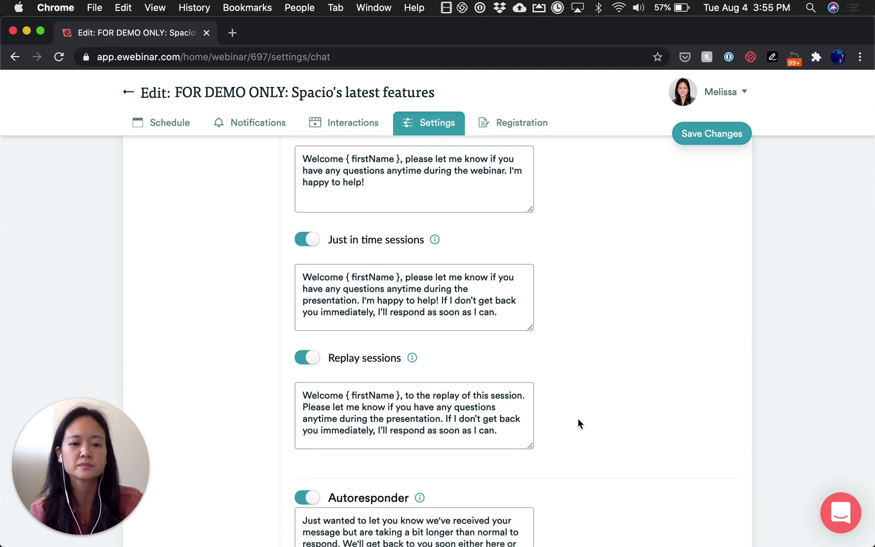
{"action": "scroll", "coordinate": [577, 421], "scroll_direction": "down", "scroll_amount": 5}
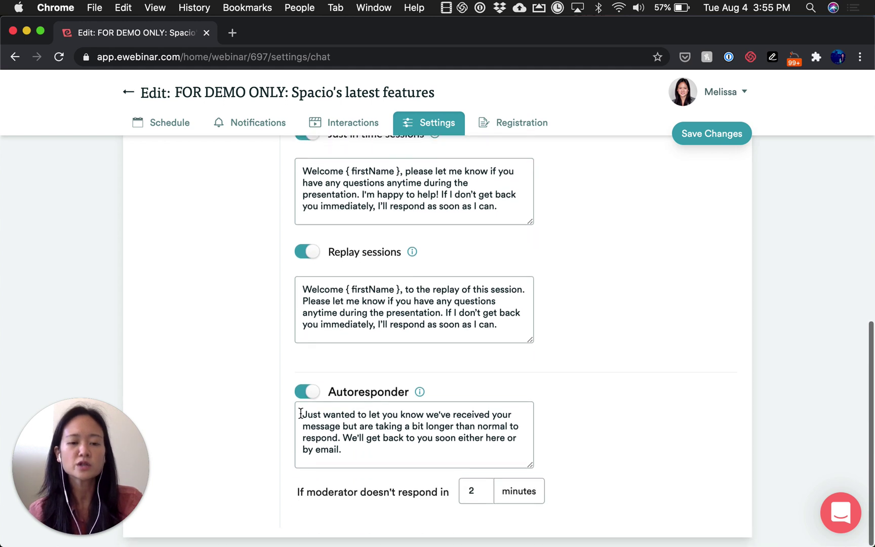
Try switching the autoresponder off and back on, and open its moderator response delay for editing.
{"action": "left_click", "coordinate": [307, 393]}
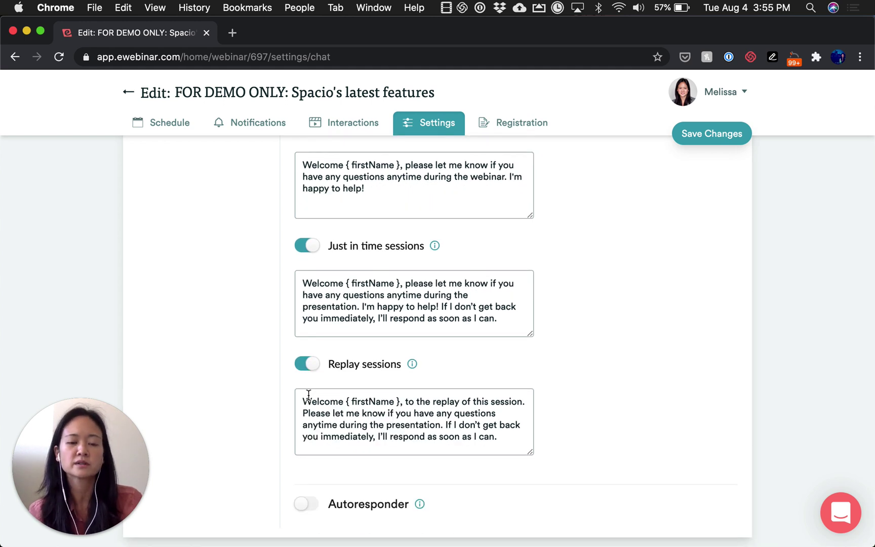
{"action": "left_click", "coordinate": [303, 503]}
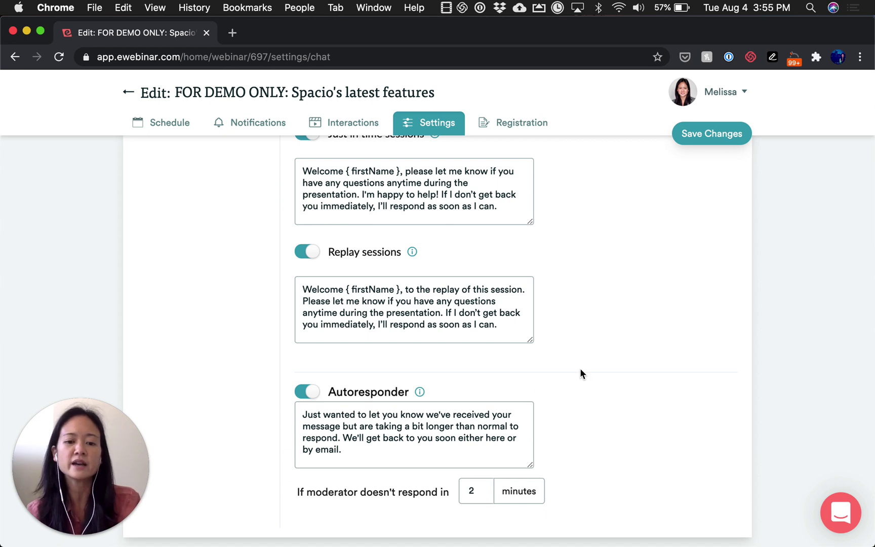
{"action": "left_click", "coordinate": [483, 495]}
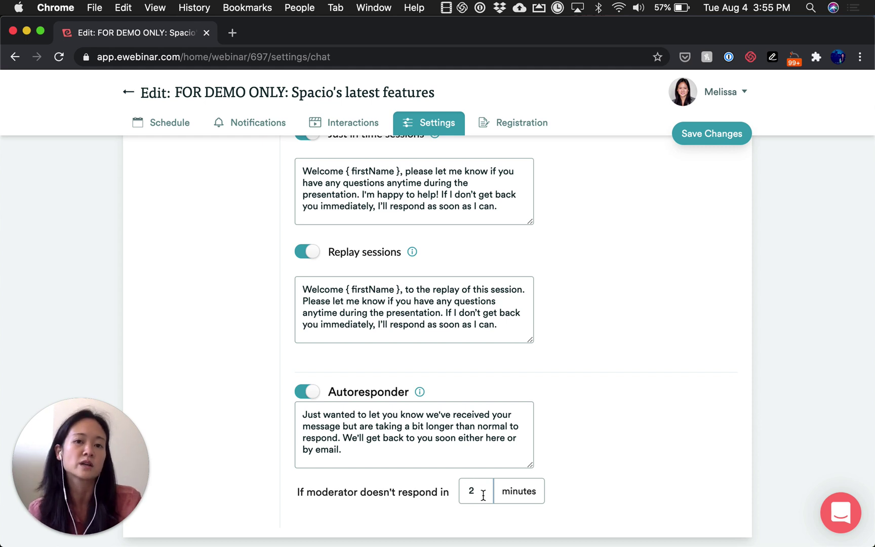
Save the chat settings changes and open the webinar's room display settings.
{"action": "scroll", "coordinate": [565, 414], "scroll_direction": "up", "scroll_amount": 2}
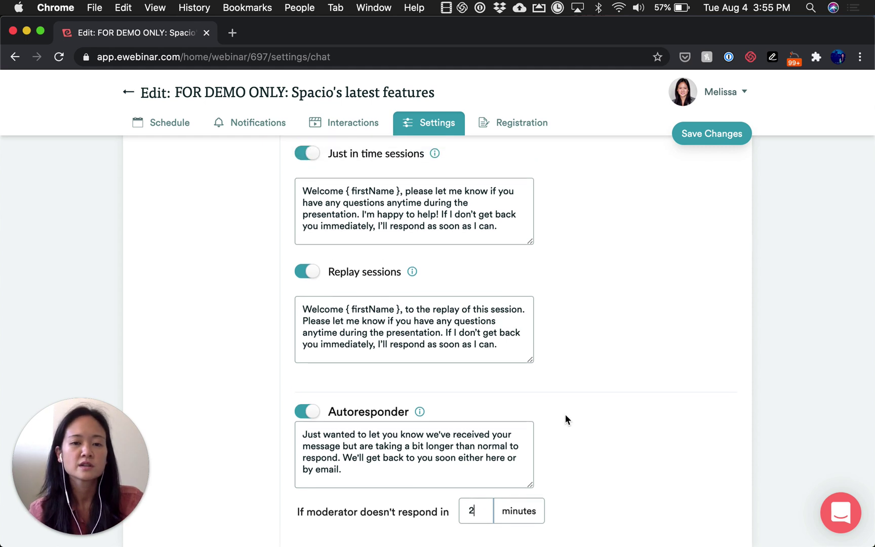
{"action": "scroll", "coordinate": [565, 418], "scroll_direction": "up", "scroll_amount": 3}
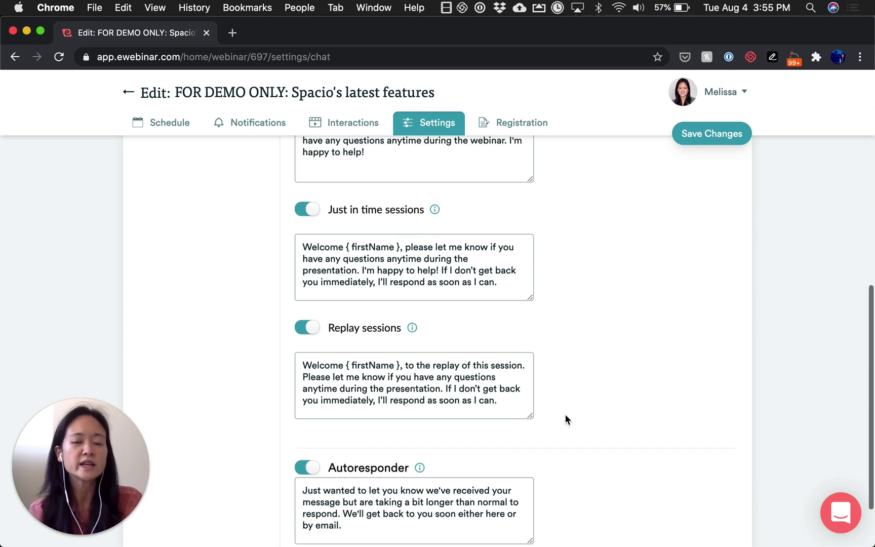
{"action": "scroll", "coordinate": [565, 421], "scroll_direction": "up", "scroll_amount": 3}
{"action": "scroll", "coordinate": [566, 417], "scroll_direction": "down", "scroll_amount": 3}
{"action": "scroll", "coordinate": [566, 421], "scroll_direction": "up", "scroll_amount": 2}
{"action": "scroll", "coordinate": [565, 427], "scroll_direction": "up", "scroll_amount": 6}
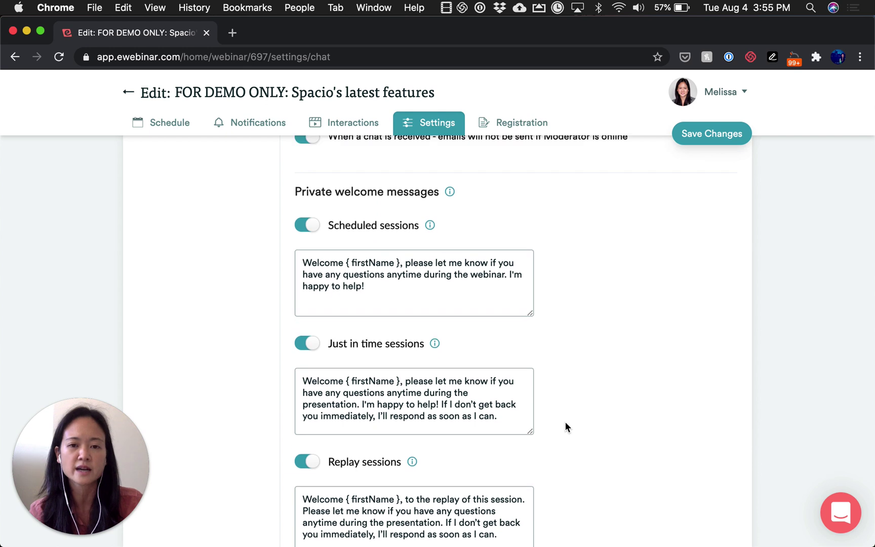
{"action": "scroll", "coordinate": [565, 425], "scroll_direction": "up", "scroll_amount": 5}
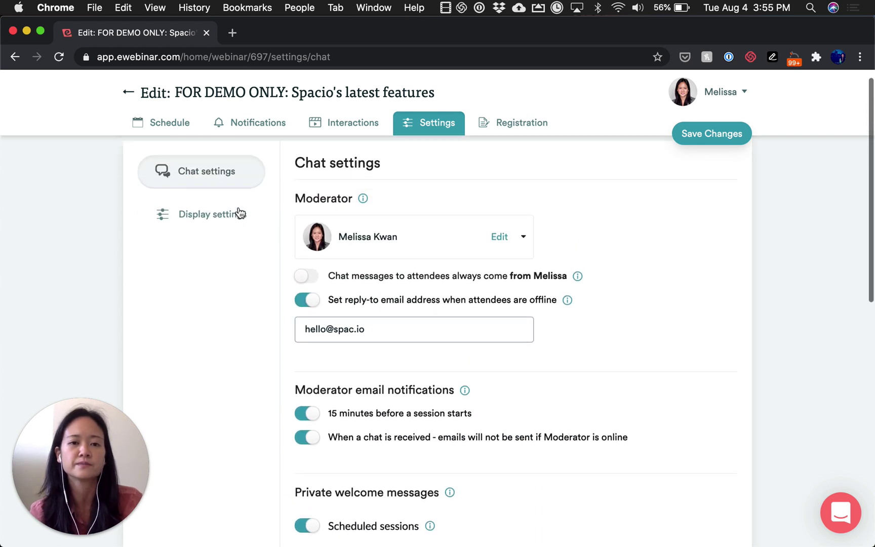
{"action": "left_click", "coordinate": [235, 215]}
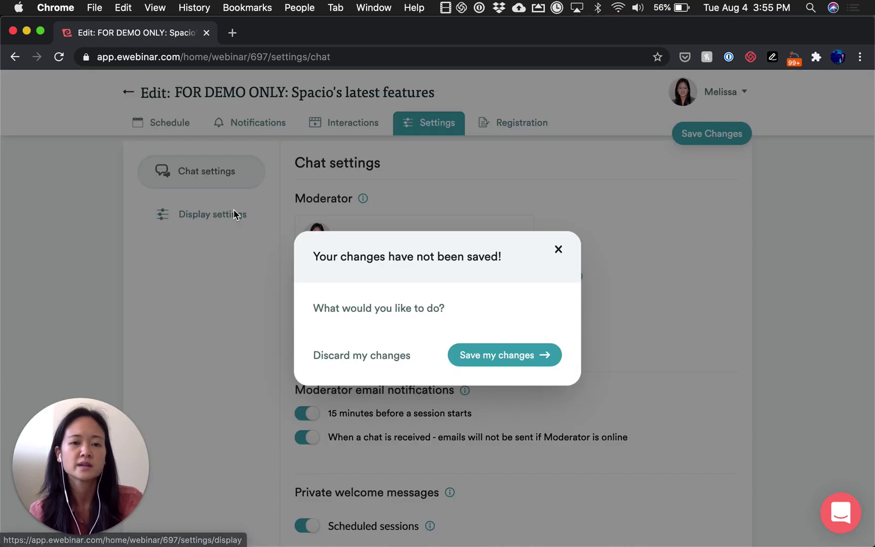
{"action": "left_click", "coordinate": [489, 357]}
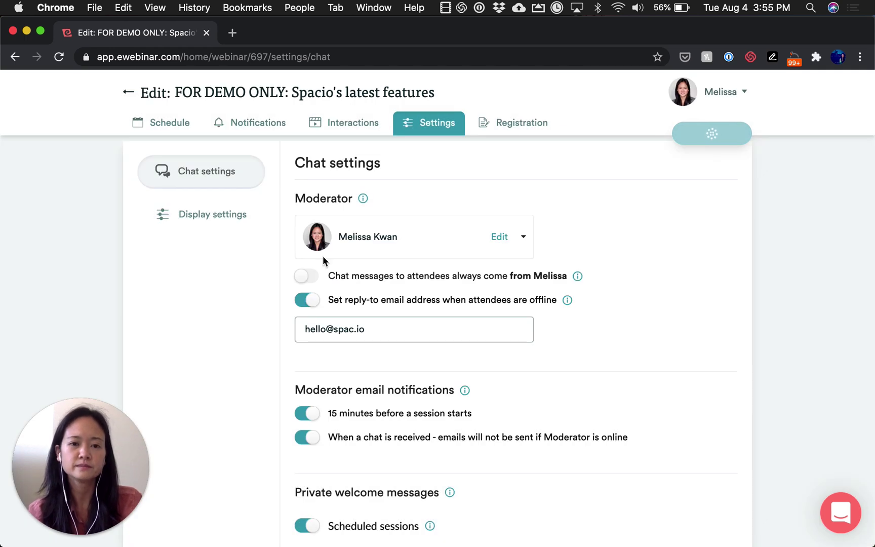
{"action": "left_click", "coordinate": [242, 227]}
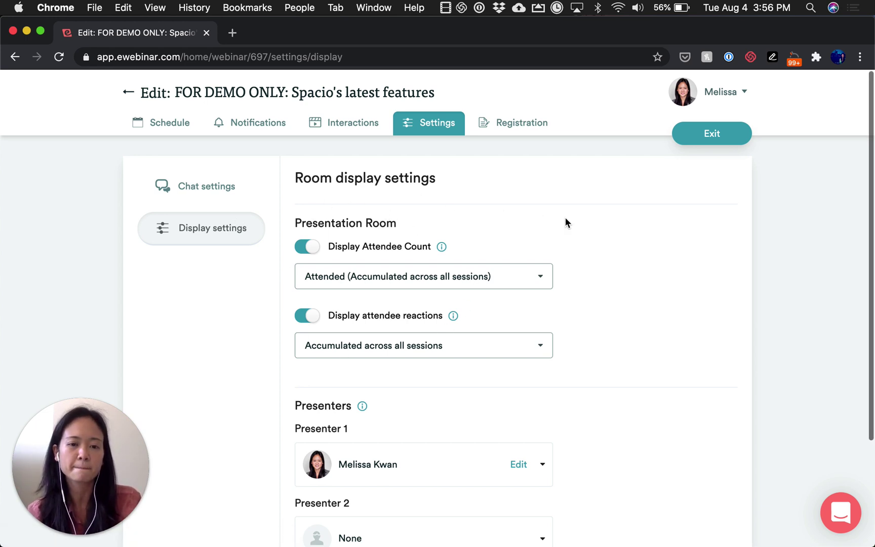
Try hiding and re-showing the presentation room's attendee count, and examine its real-time and accumulated counting options.
{"action": "left_click", "coordinate": [307, 247]}
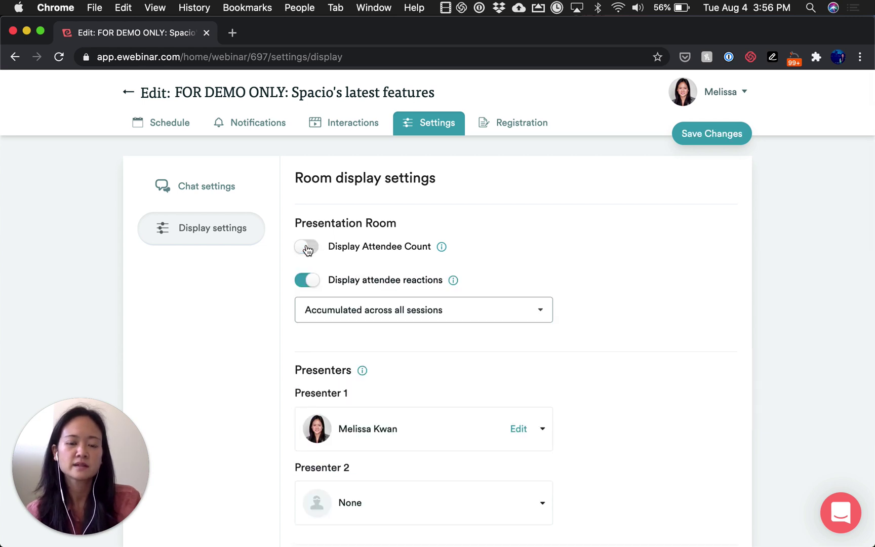
{"action": "left_click", "coordinate": [306, 248]}
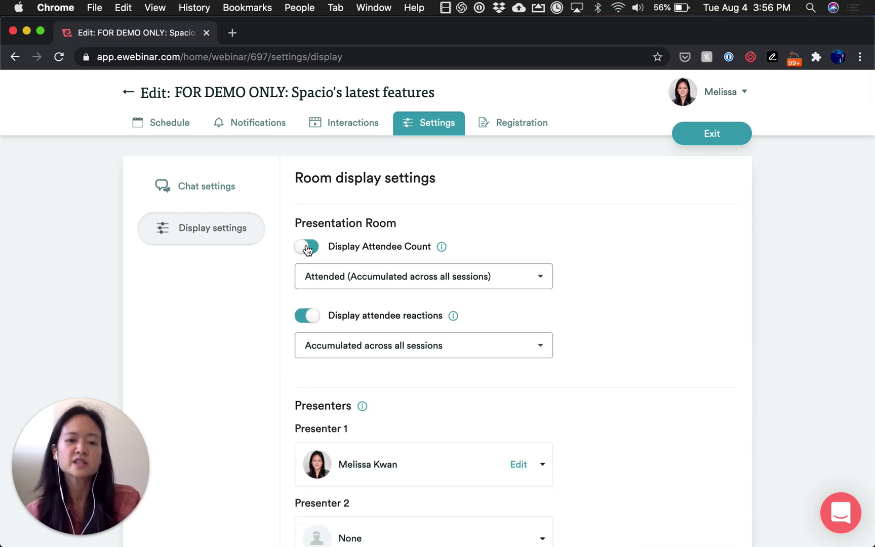
{"action": "left_click", "coordinate": [544, 279]}
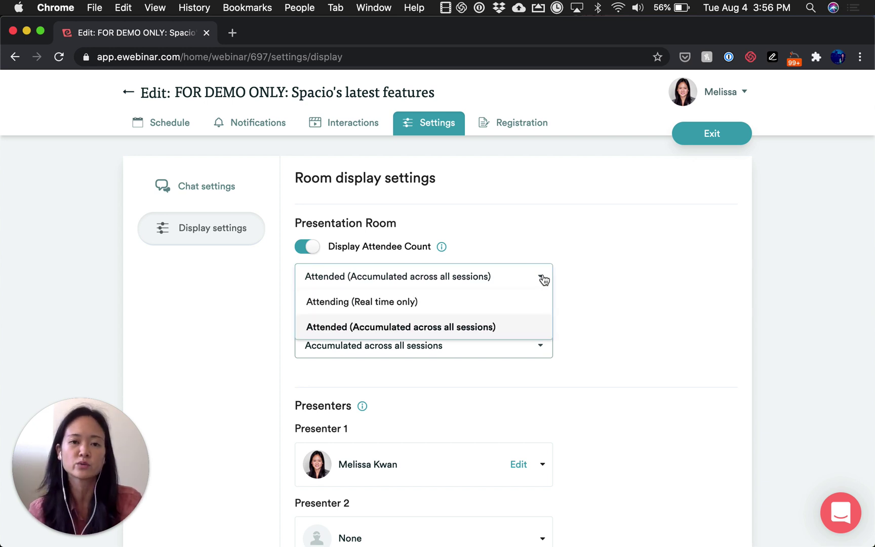
{"action": "left_click", "coordinate": [543, 279]}
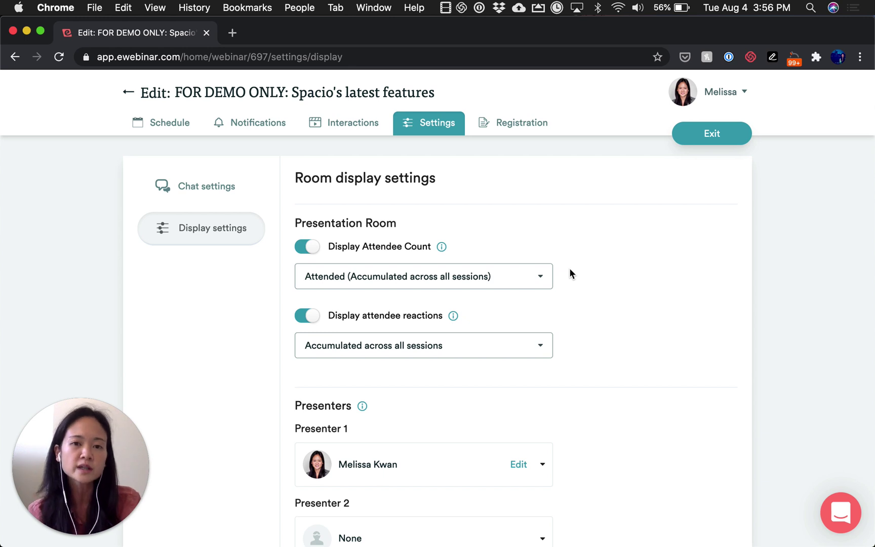
{"action": "left_click", "coordinate": [544, 278]}
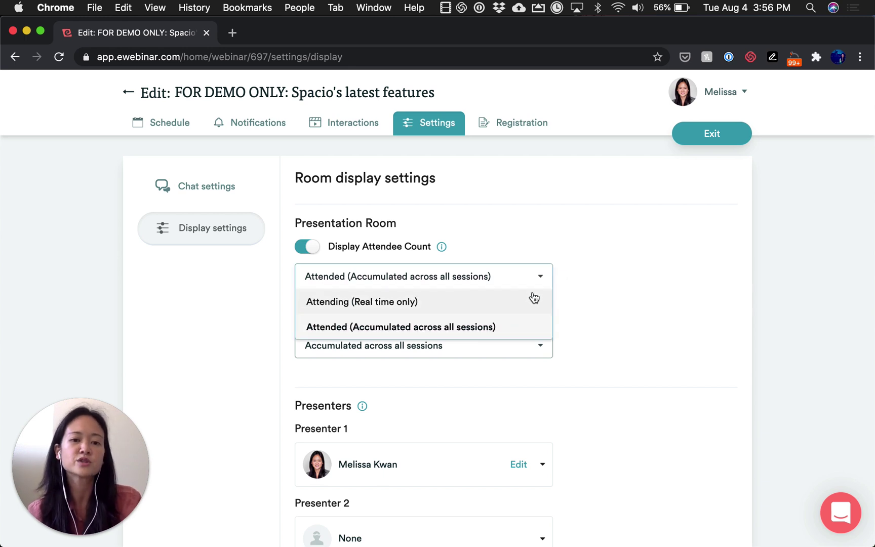
{"action": "left_click", "coordinate": [543, 279]}
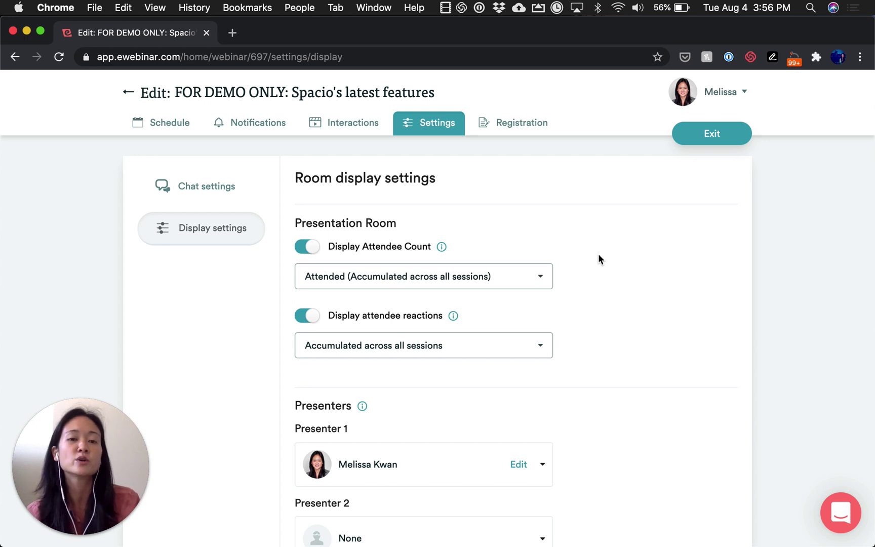
Examine the display options for attendee reactions, real time only and accumulated across all sessions.
{"action": "scroll", "coordinate": [598, 256], "scroll_direction": "down", "scroll_amount": 3}
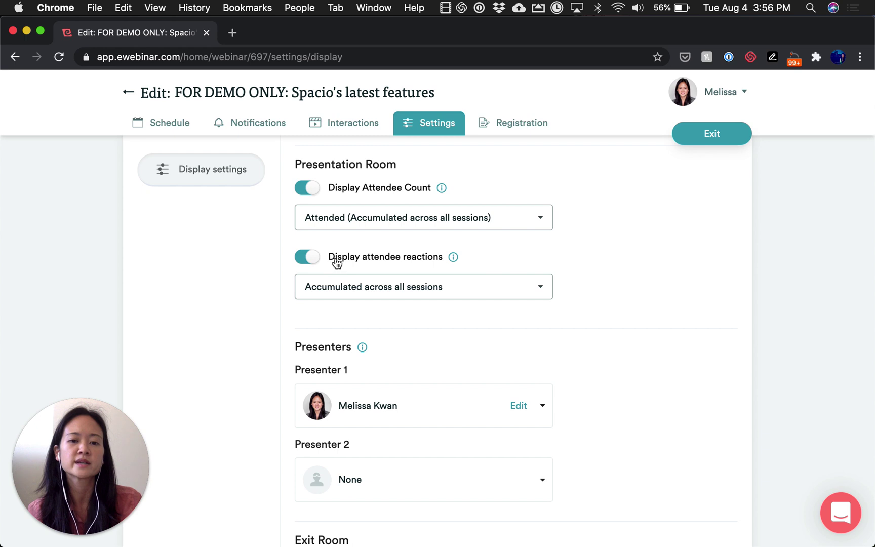
{"action": "left_click", "coordinate": [540, 291]}
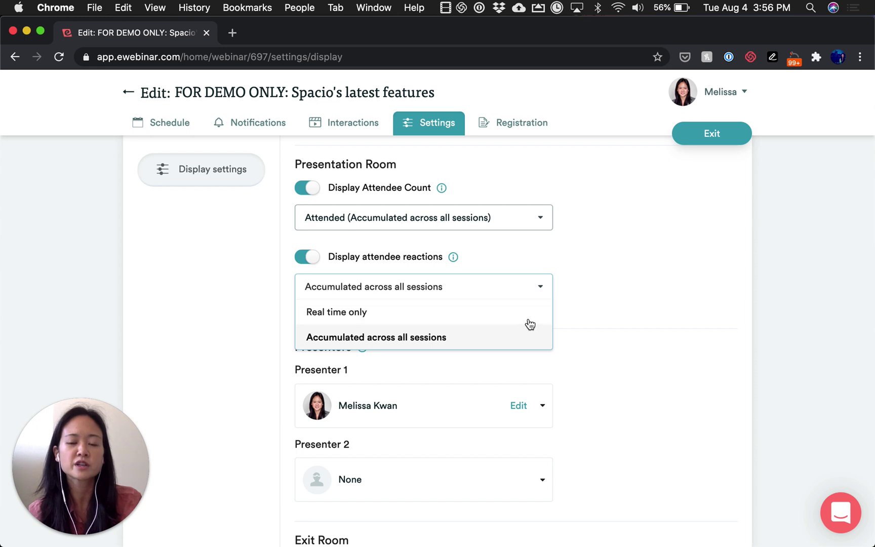
{"action": "left_click", "coordinate": [541, 290]}
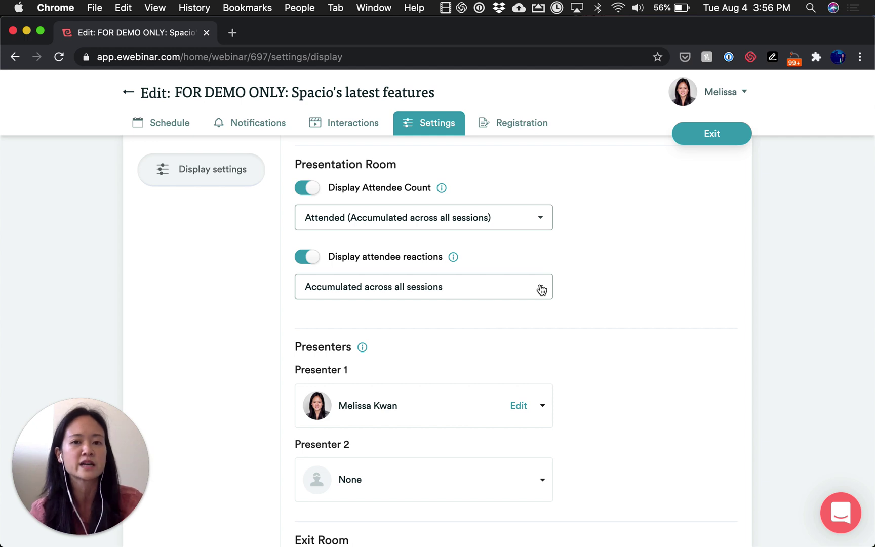
{"action": "left_click", "coordinate": [540, 290]}
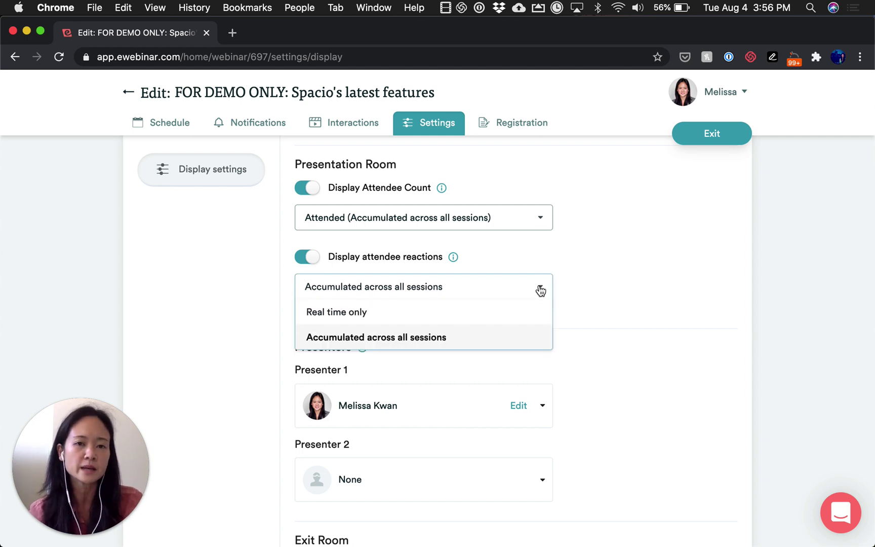
{"action": "left_click", "coordinate": [541, 290]}
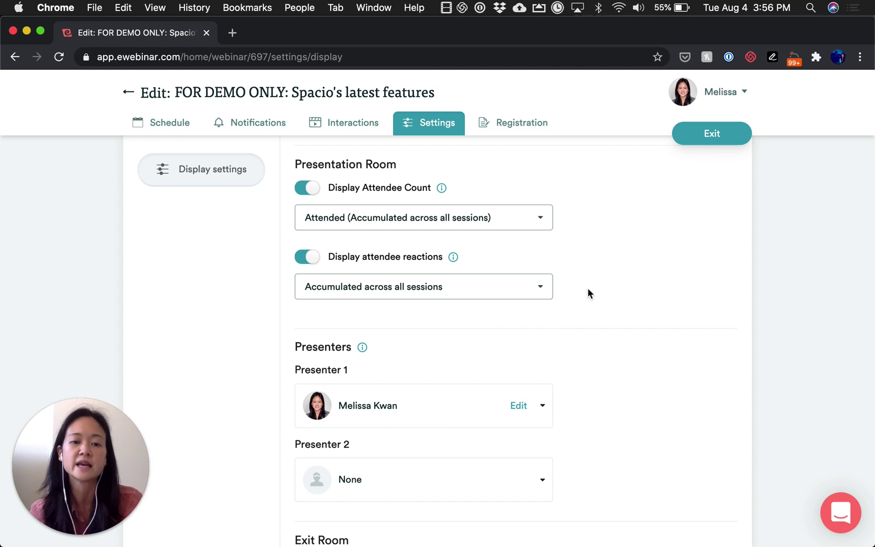
Examine the list of people available as Presenter 2, including the option to add someone new.
{"action": "scroll", "coordinate": [587, 291], "scroll_direction": "down", "scroll_amount": 3}
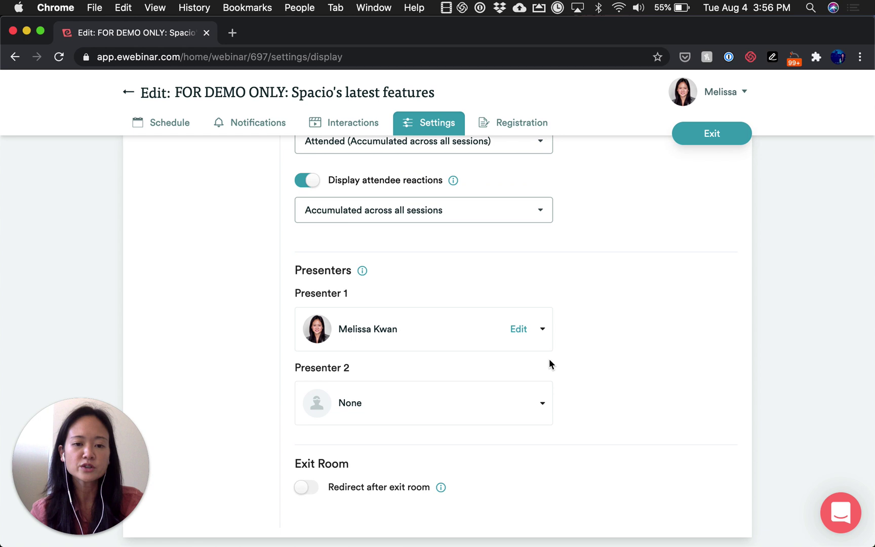
{"action": "left_click", "coordinate": [545, 405]}
{"action": "left_click", "coordinate": [614, 302]}
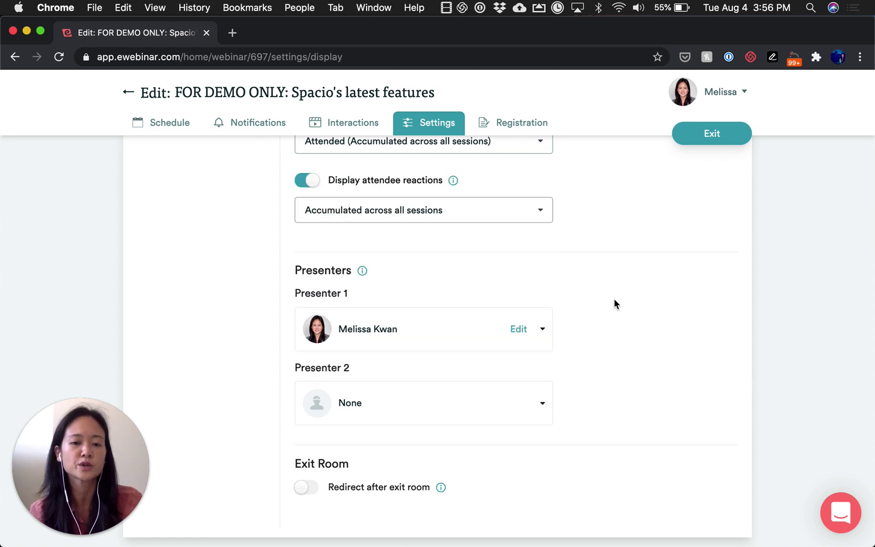
{"action": "left_click", "coordinate": [541, 403]}
{"action": "scroll", "coordinate": [517, 334], "scroll_direction": "down", "scroll_amount": 3}
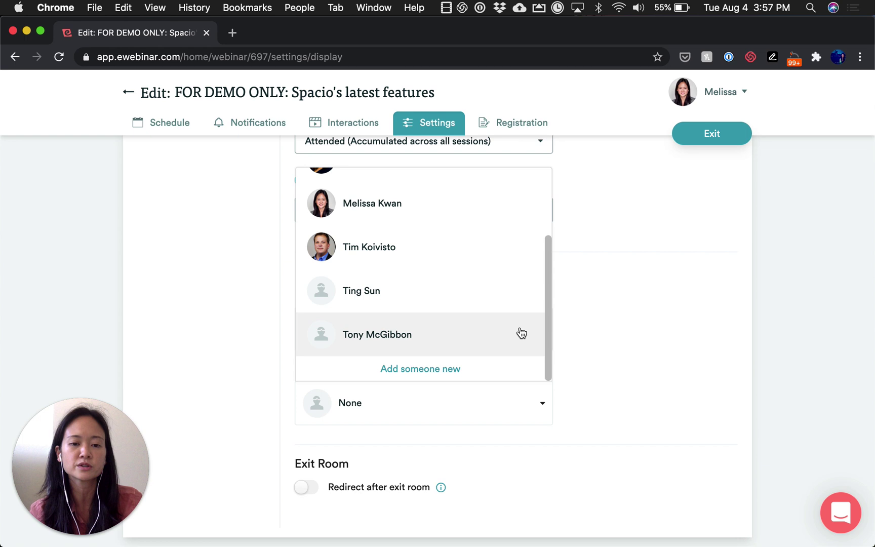
{"action": "left_click", "coordinate": [615, 305]}
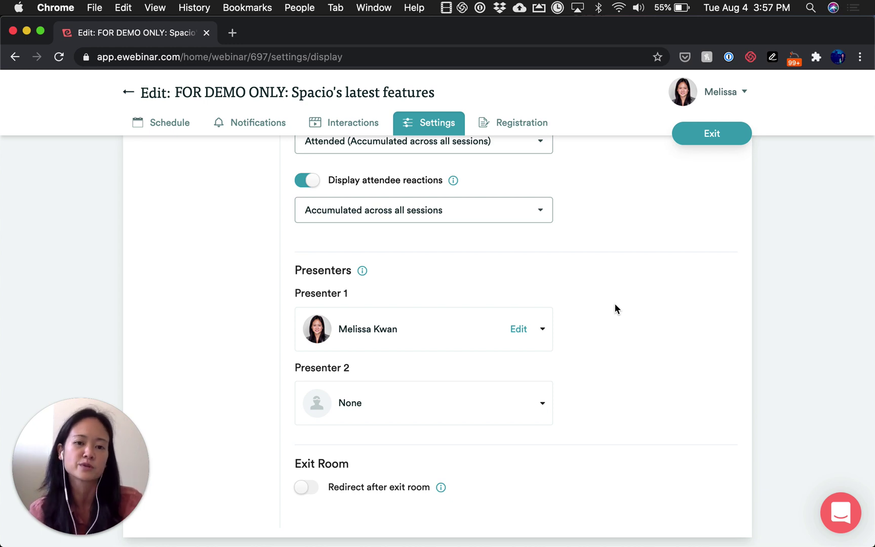
Try switching the exit room redirect on and back off, and return to the start of the room display settings.
{"action": "left_click", "coordinate": [304, 487]}
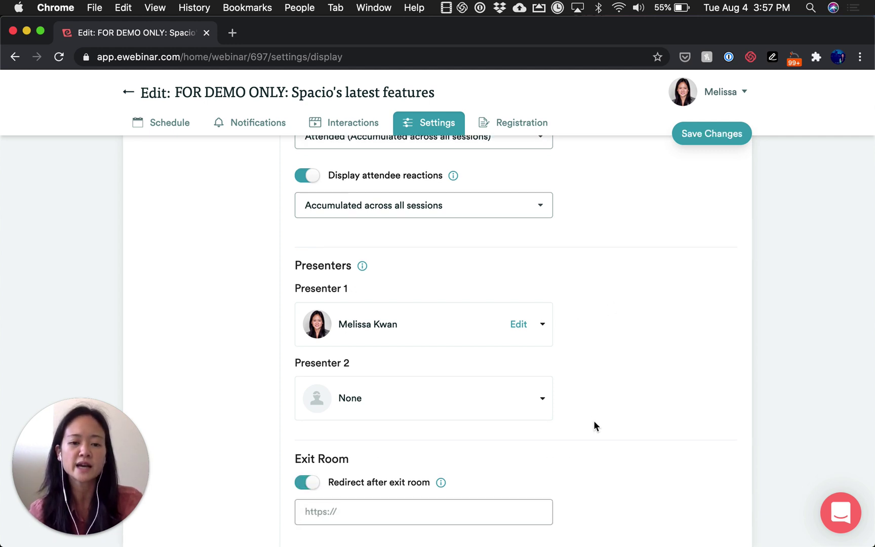
{"action": "scroll", "coordinate": [593, 423], "scroll_direction": "down", "scroll_amount": 1}
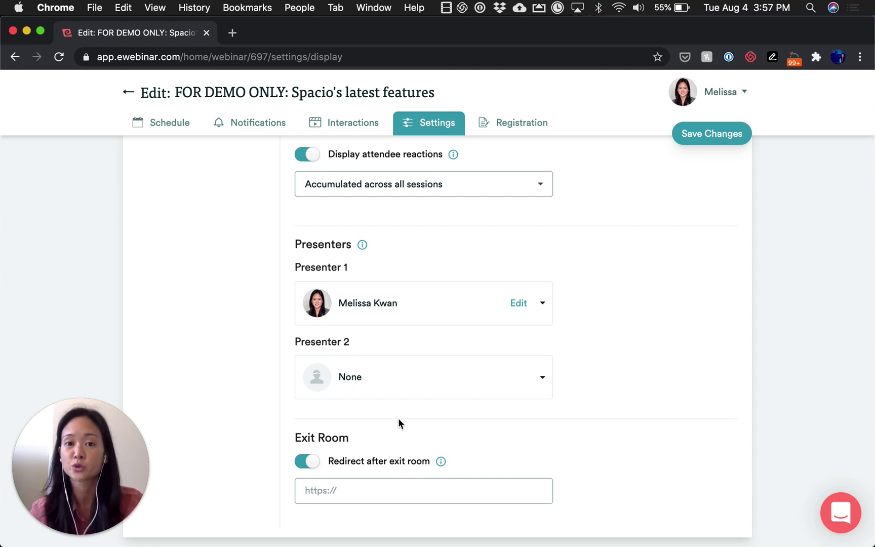
{"action": "left_click", "coordinate": [307, 462]}
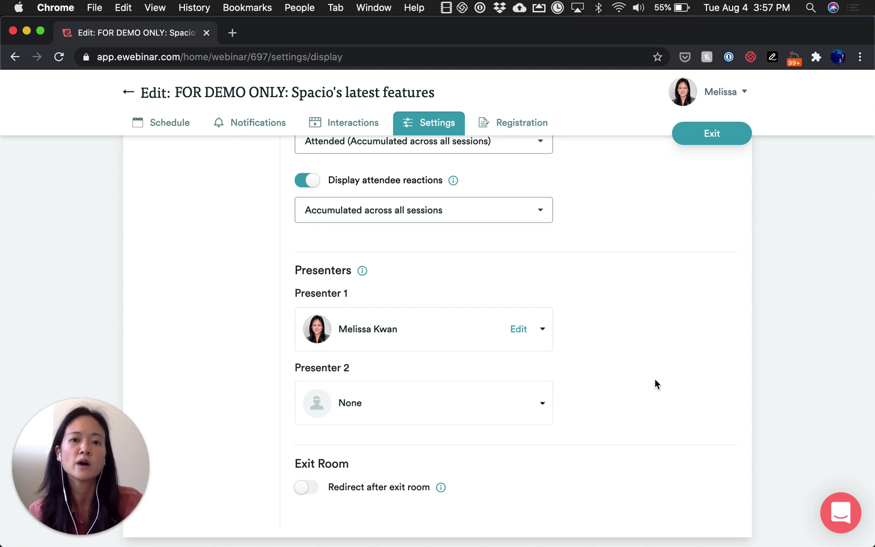
{"action": "scroll", "coordinate": [654, 321], "scroll_direction": "up", "scroll_amount": 2}
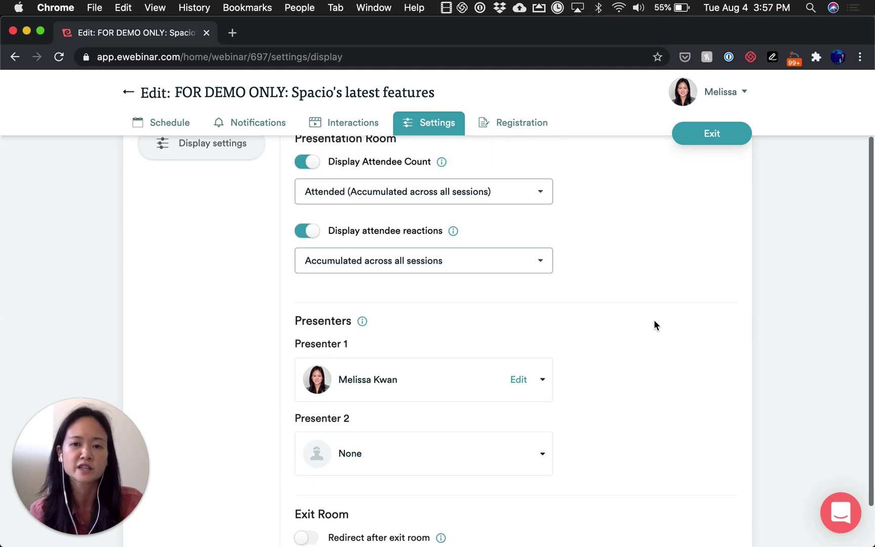
{"action": "scroll", "coordinate": [654, 321], "scroll_direction": "up", "scroll_amount": 3}
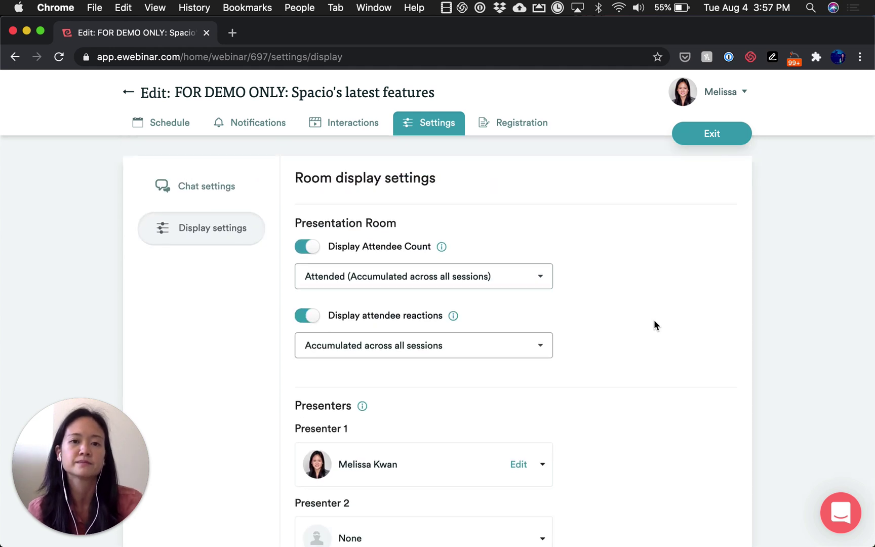